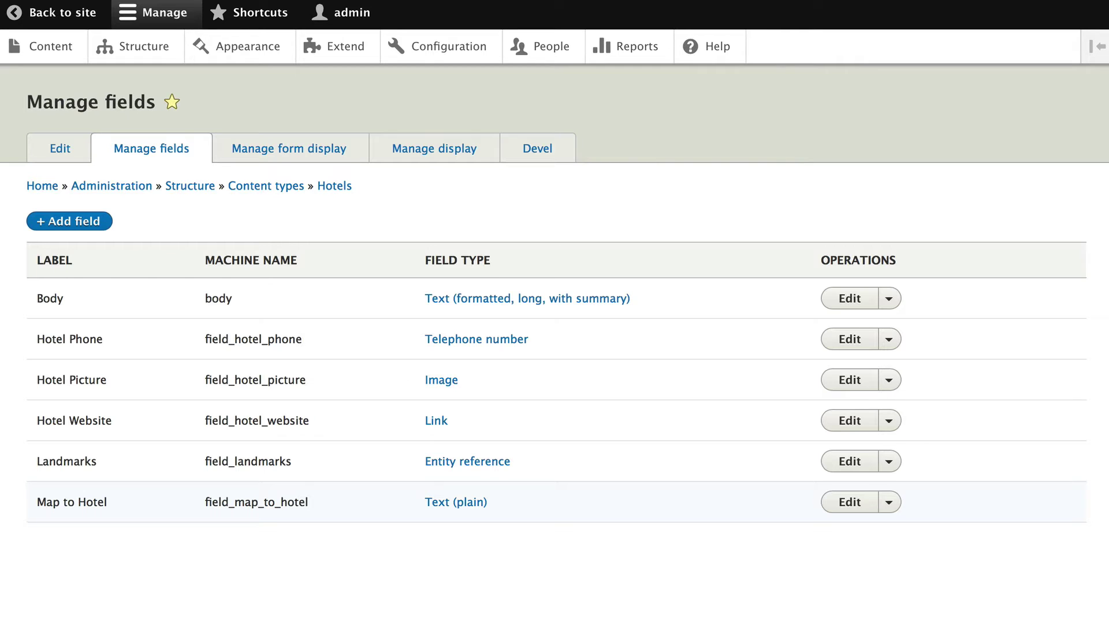
Open the field list for the Hotels content type
click(143, 47)
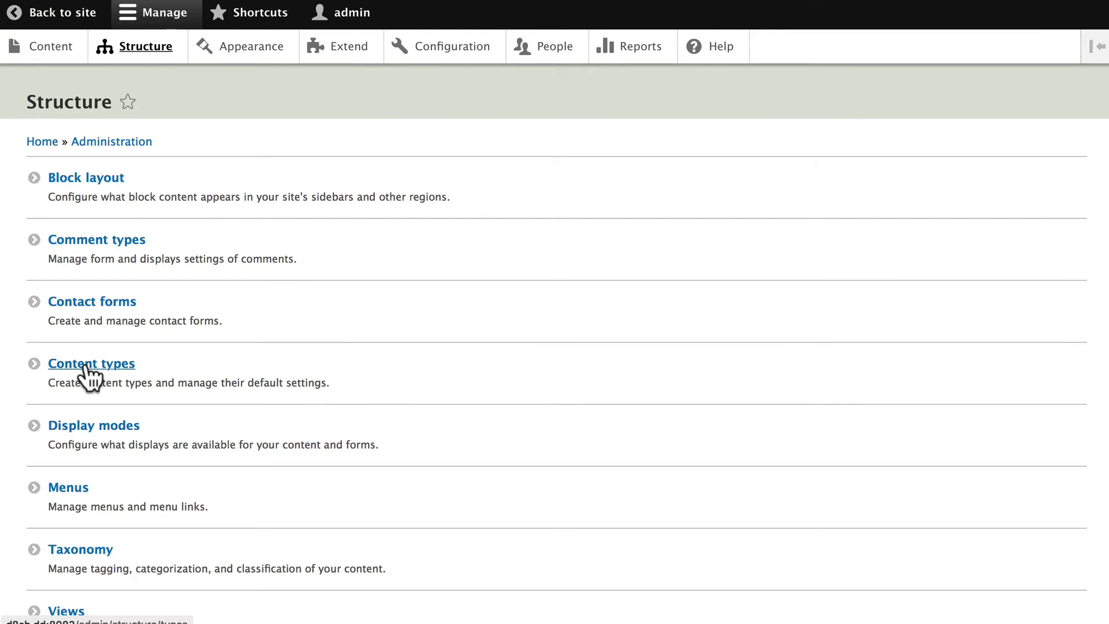
click(86, 365)
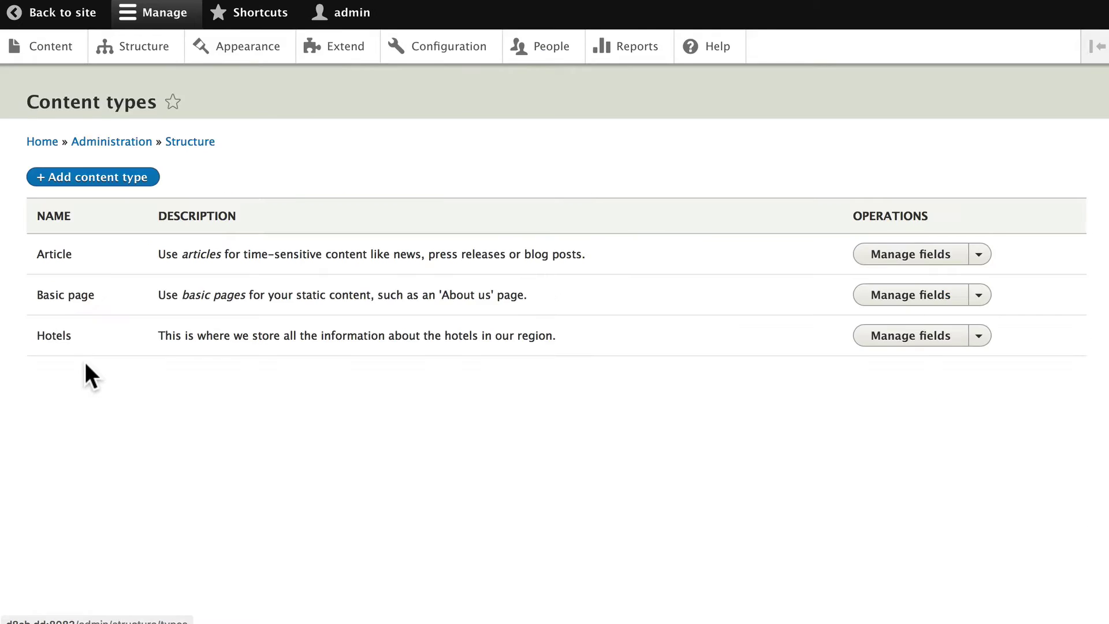
click(919, 343)
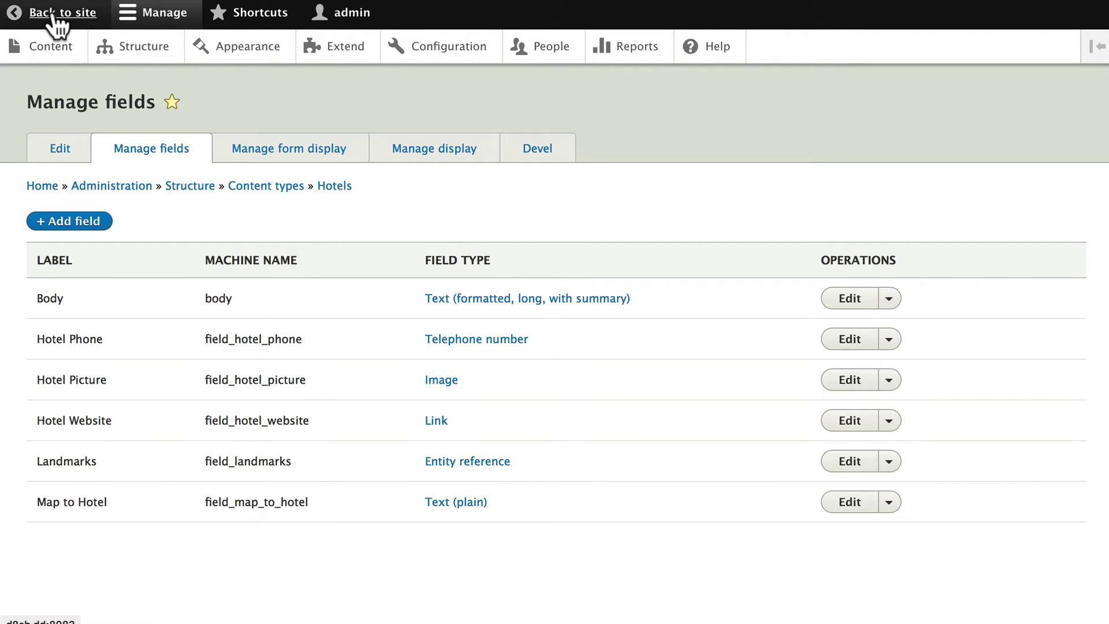
View the Hotel Drupal page and scroll through its picture, website, phone and address
click(21, 17)
click(341, 292)
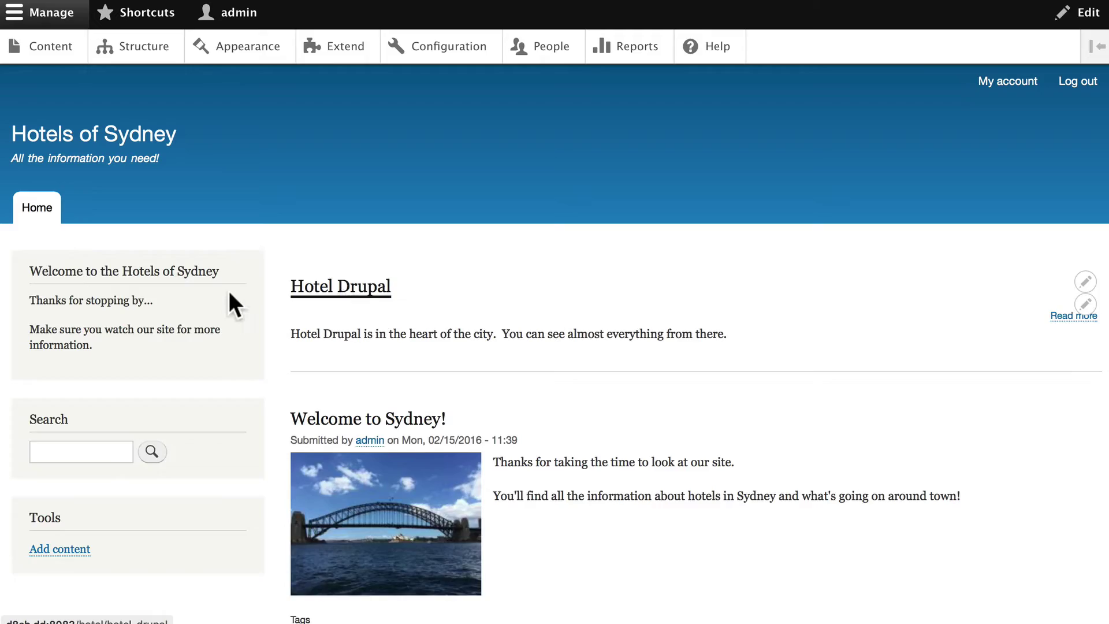
scroll(413, 236, down, 7)
scroll(393, 289, down, 2)
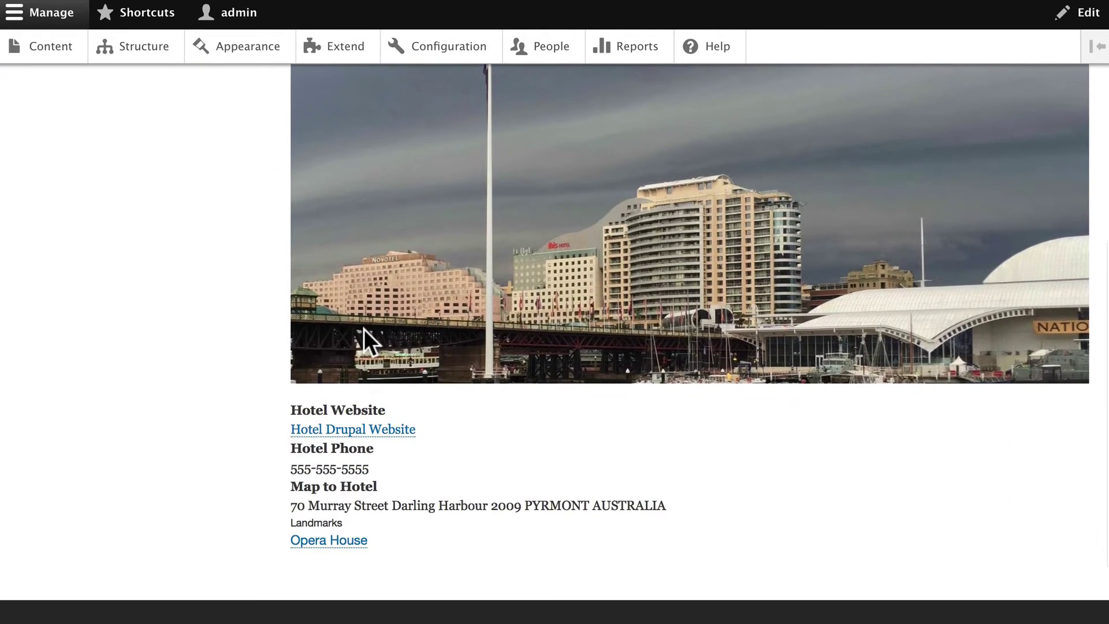
scroll(364, 339, down, 2)
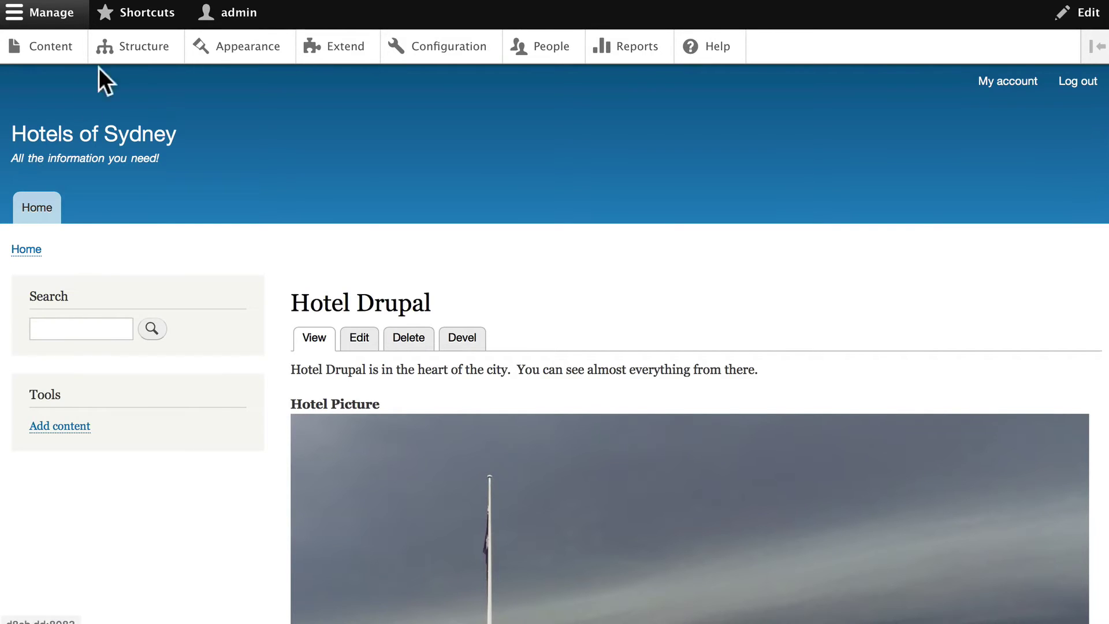
Open Manage display for the Hotels content type and scroll through its field labels
click(142, 51)
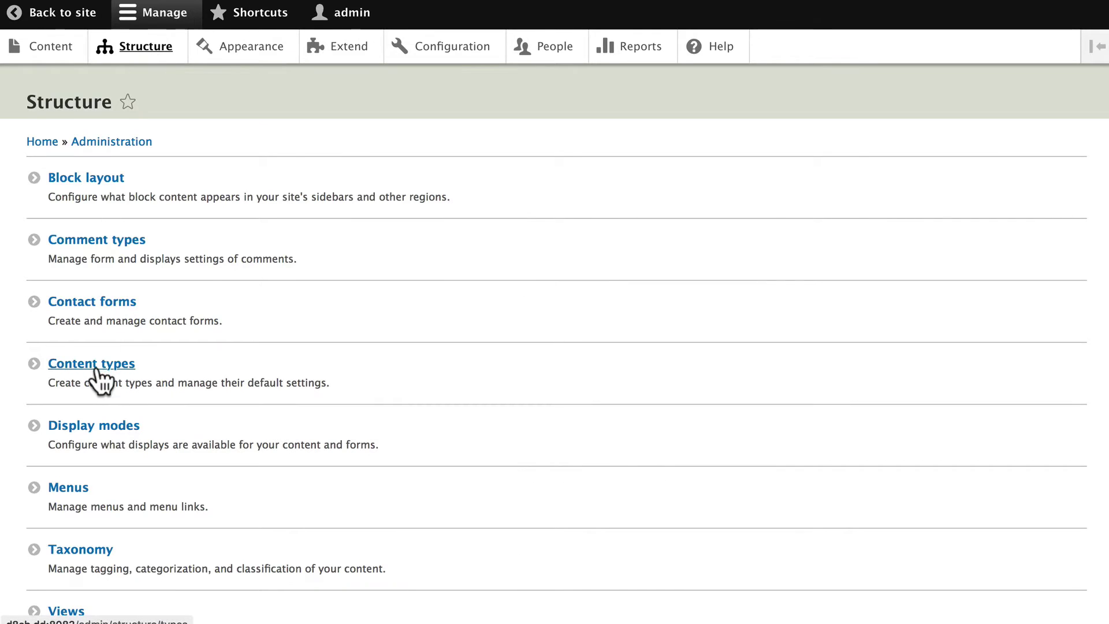
click(94, 365)
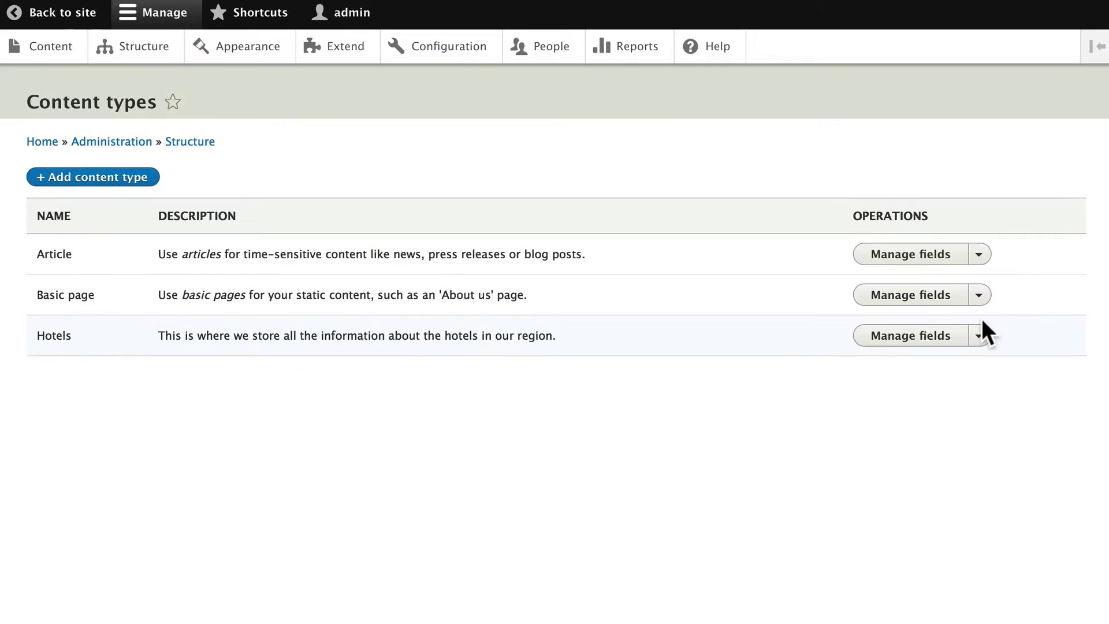
click(980, 337)
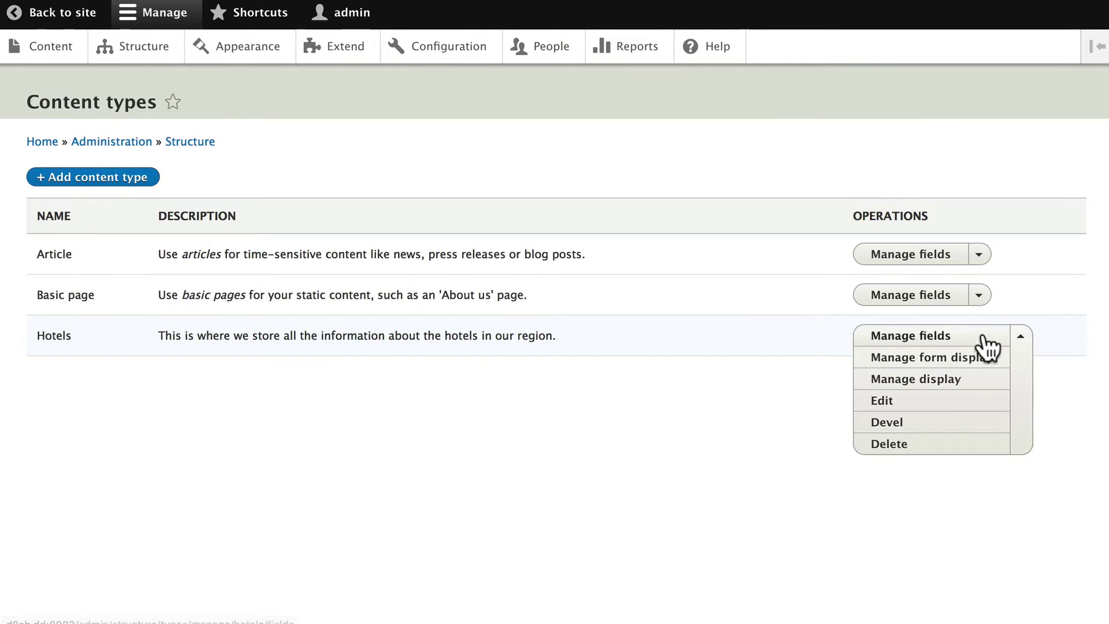
click(909, 381)
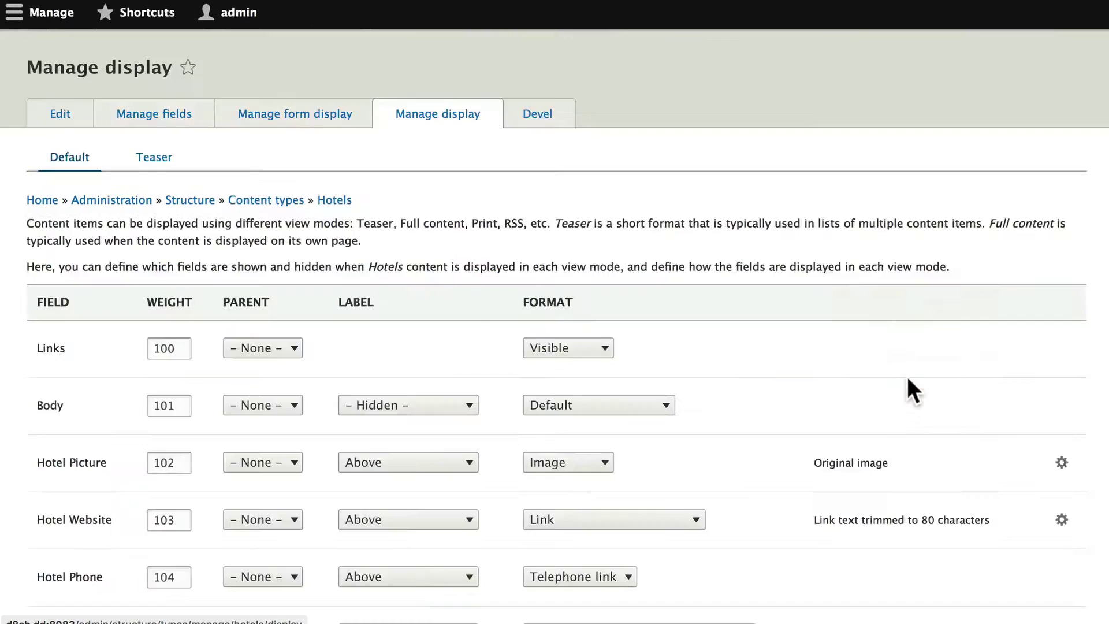
scroll(635, 406, down, 2)
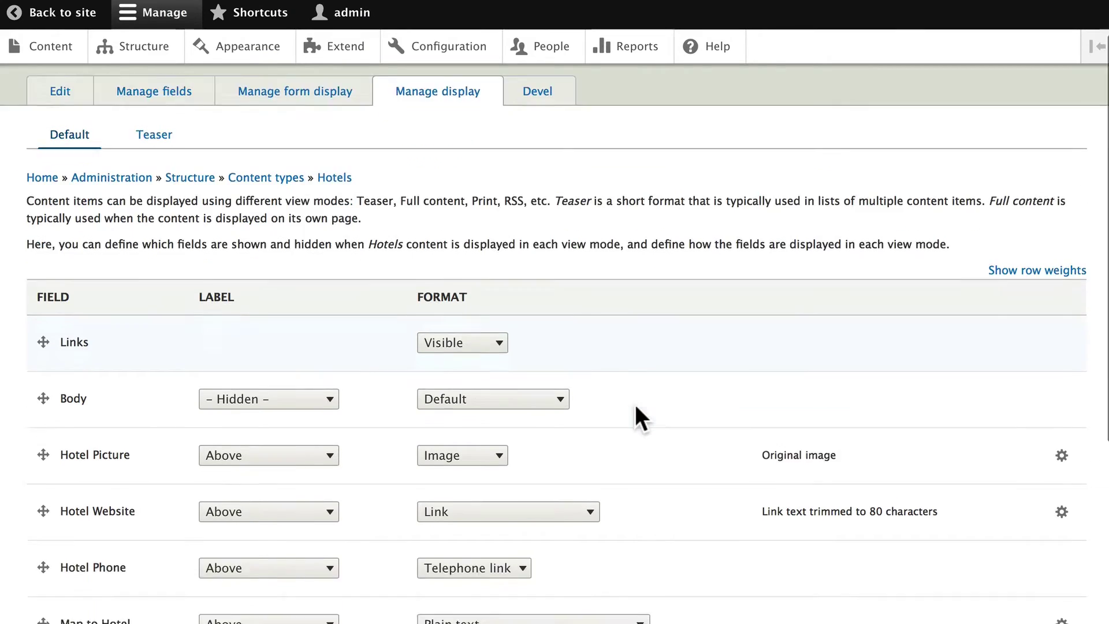
scroll(636, 406, down, 3)
scroll(635, 404, down, 1)
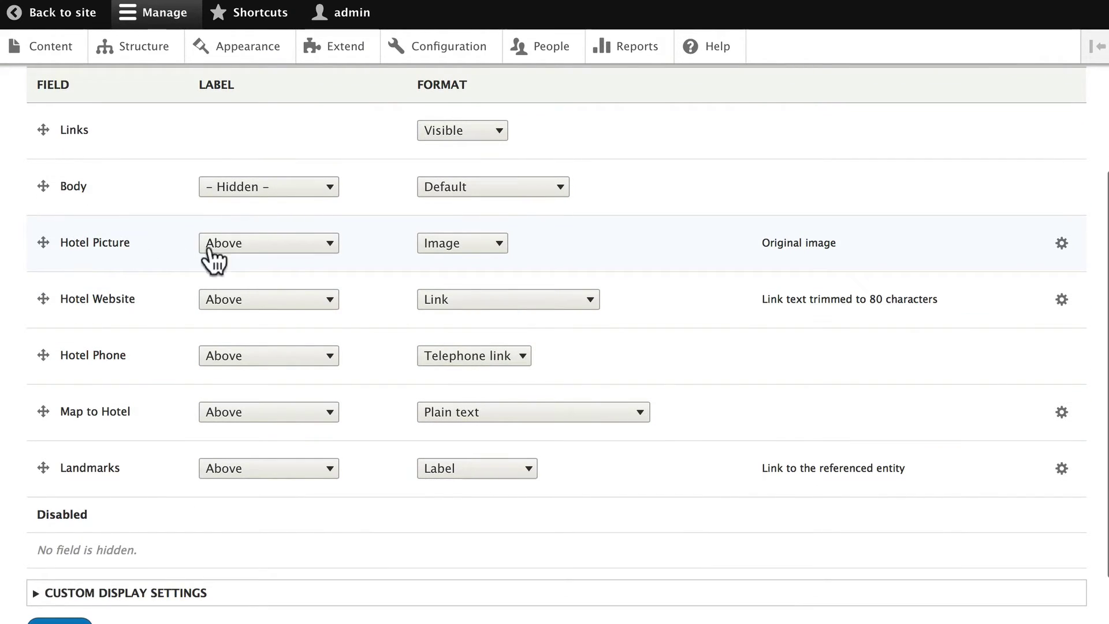
Set Hotel Picture's label to Hidden and its image style to Medium (220×220)
click(209, 248)
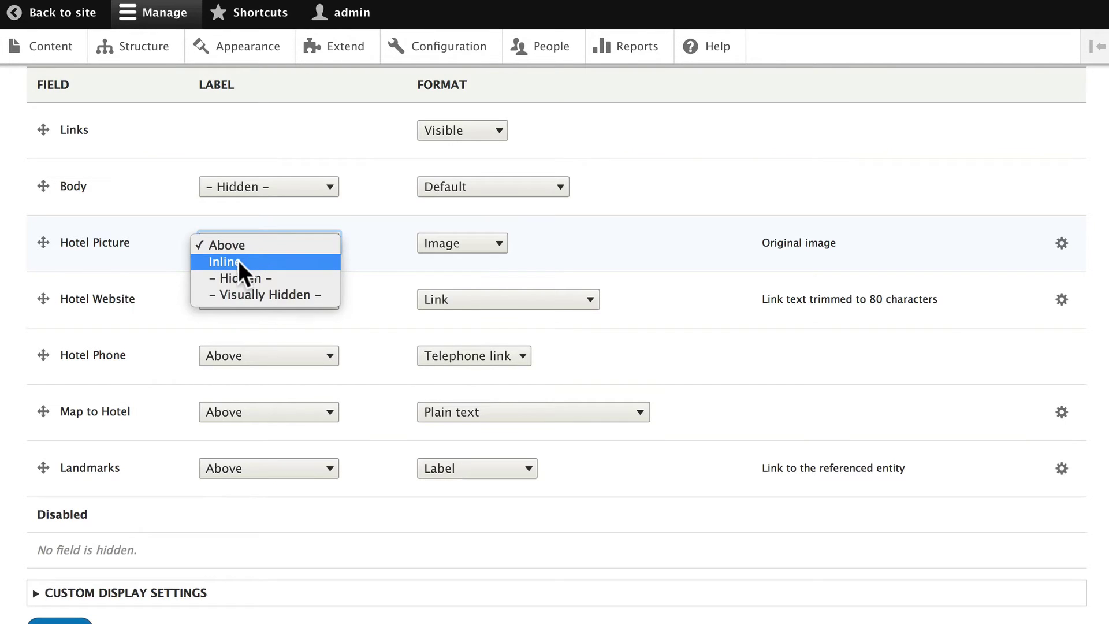
click(237, 280)
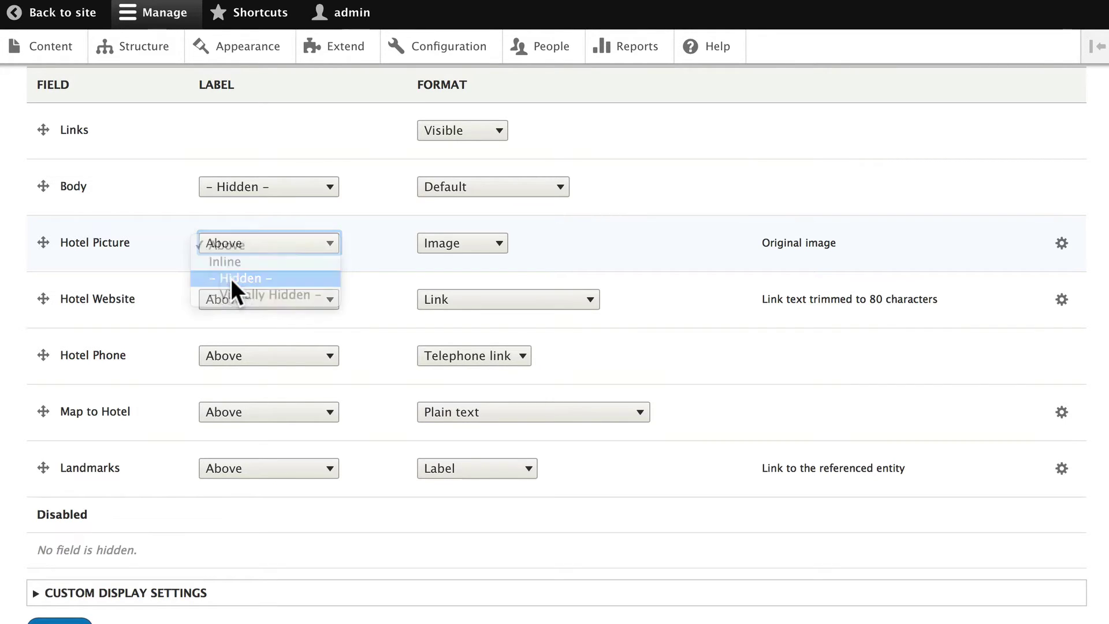
click(1062, 244)
click(434, 286)
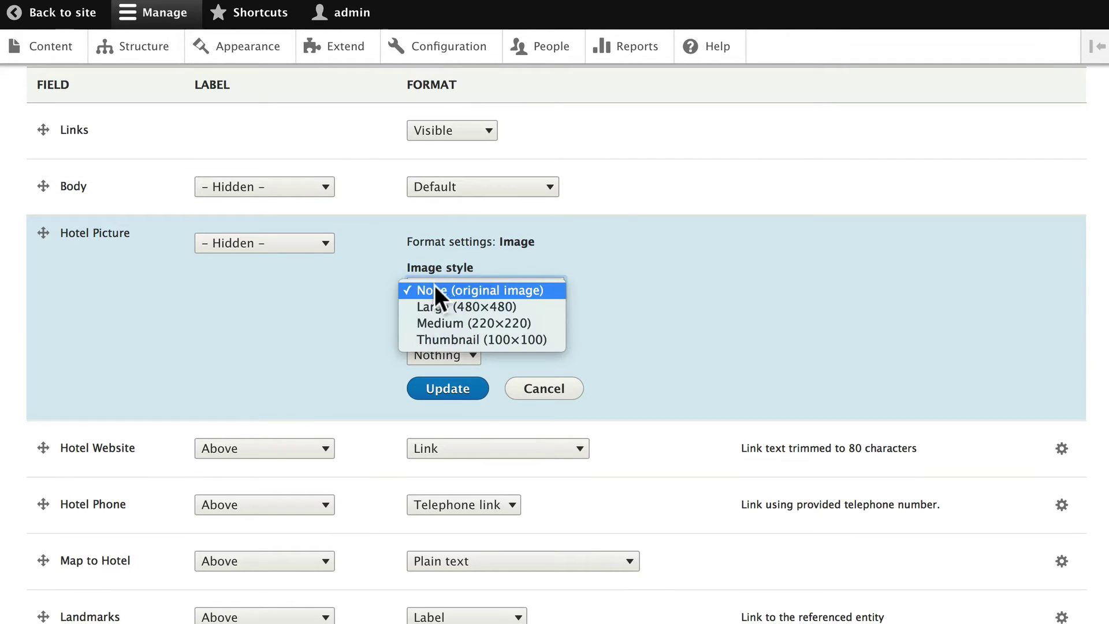
click(426, 321)
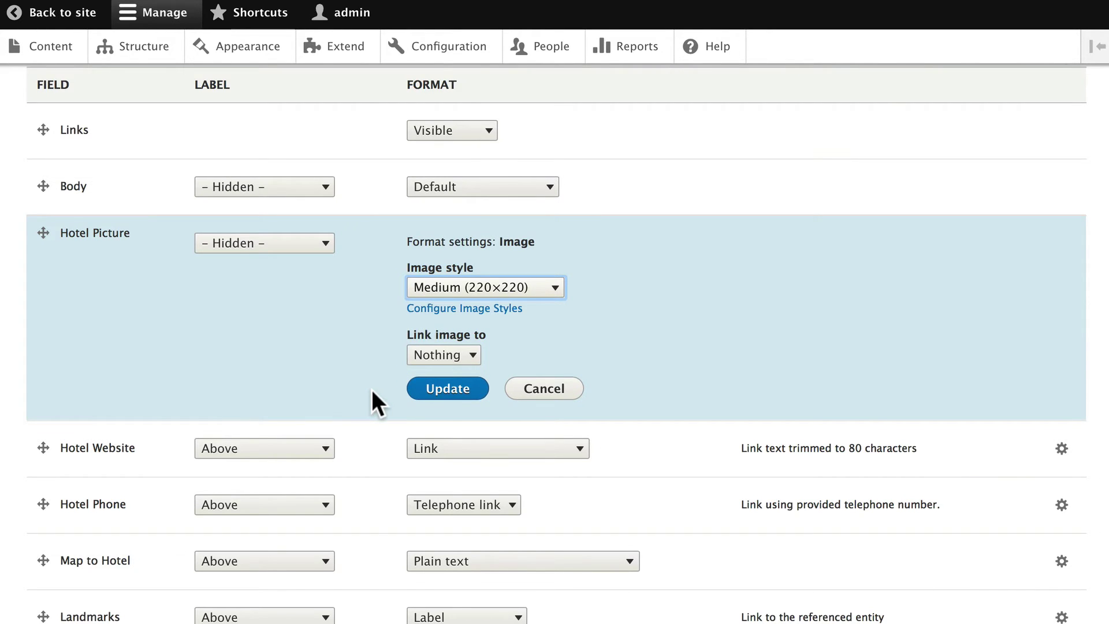
click(439, 392)
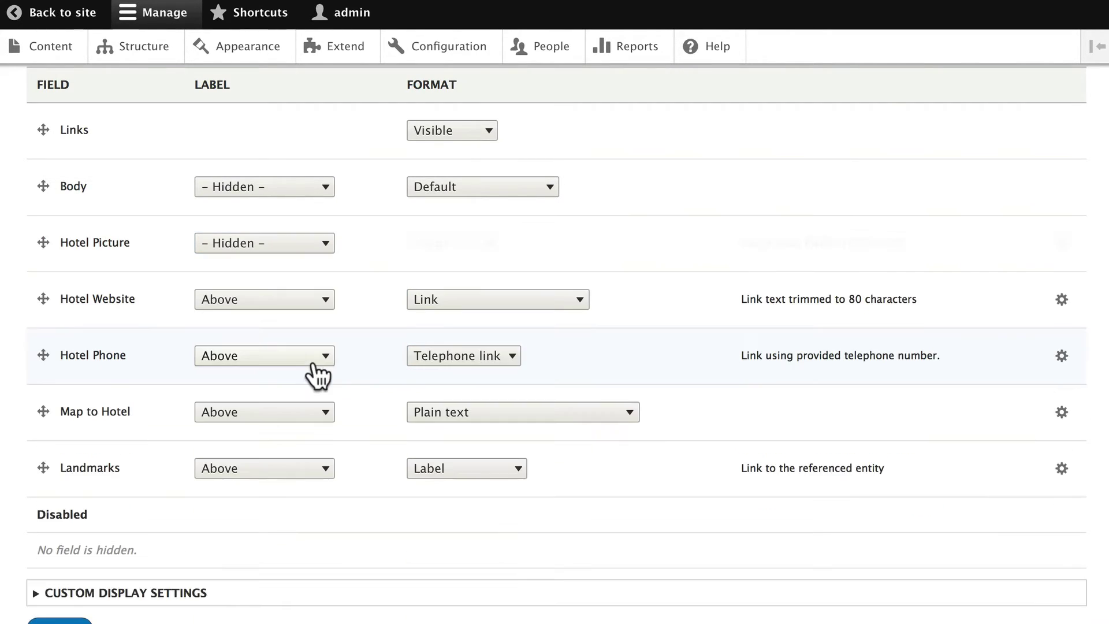
Set the Hotel Website label to Hidden, Hotel Phone to Inline, and Map to Hotel to Hidden
click(254, 297)
click(249, 266)
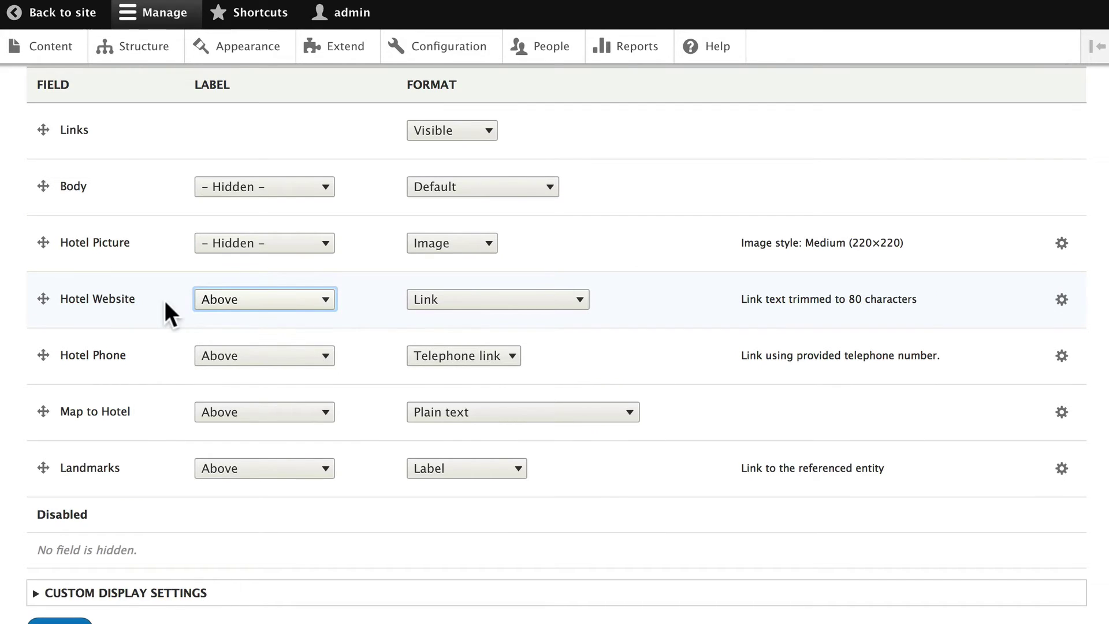
click(249, 306)
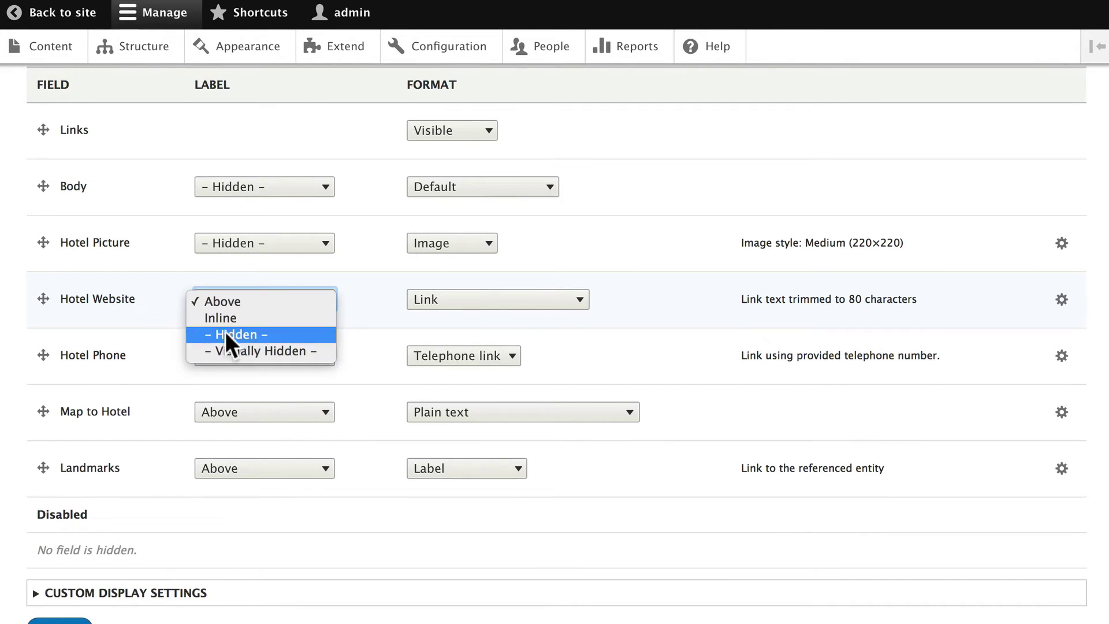
click(226, 334)
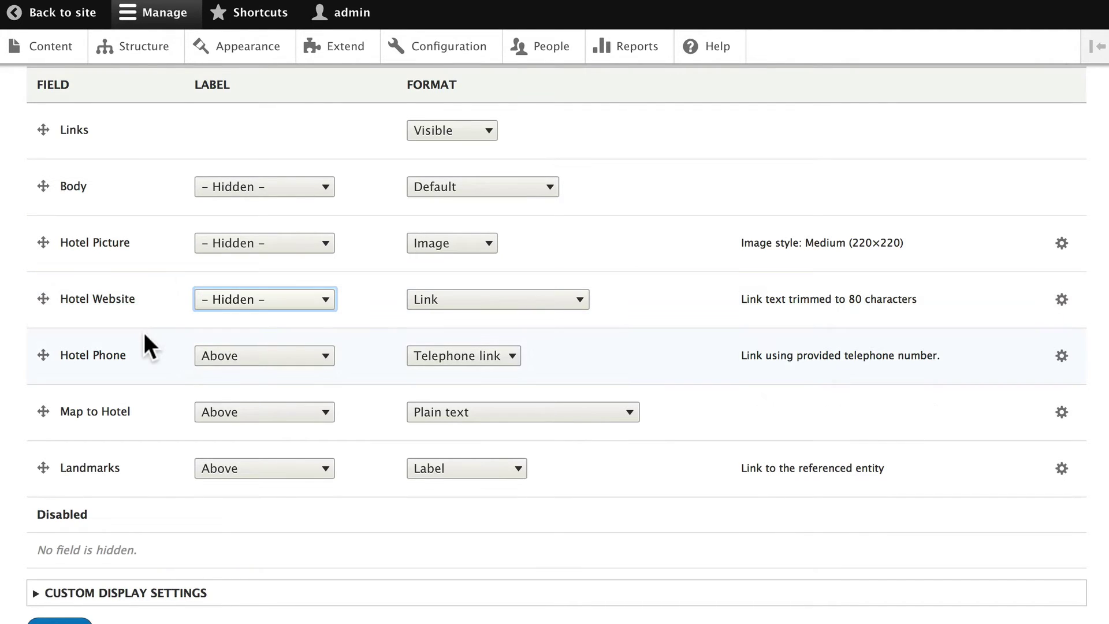
click(236, 364)
click(224, 375)
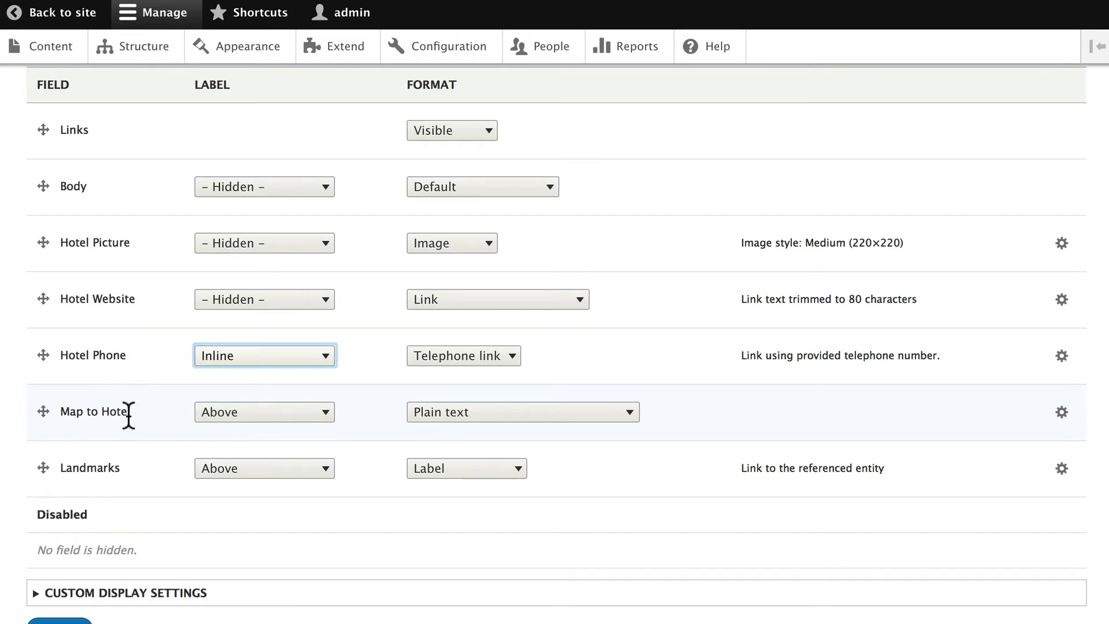
click(243, 416)
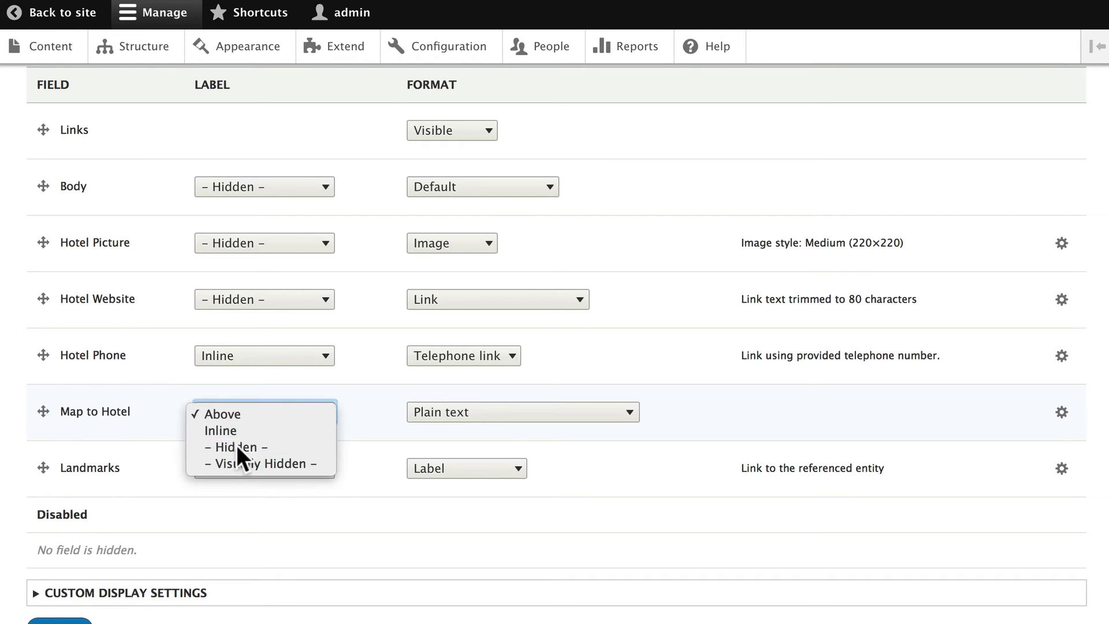
click(237, 446)
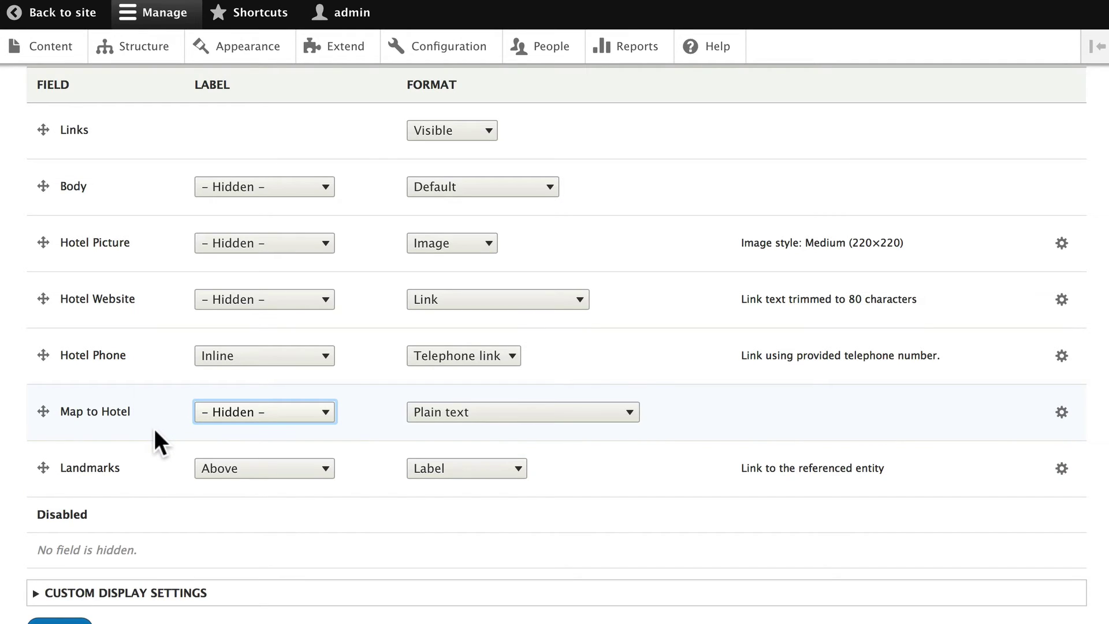
Change the Map to Hotel format to Google Map from one-line address
click(630, 412)
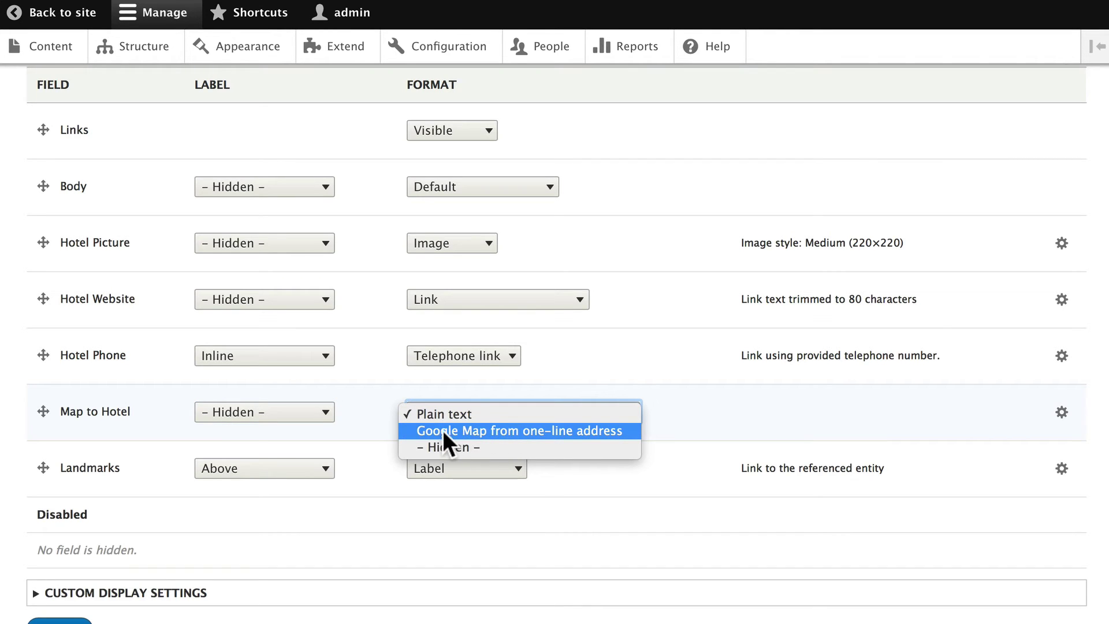
click(573, 430)
scroll(573, 428, down, 2)
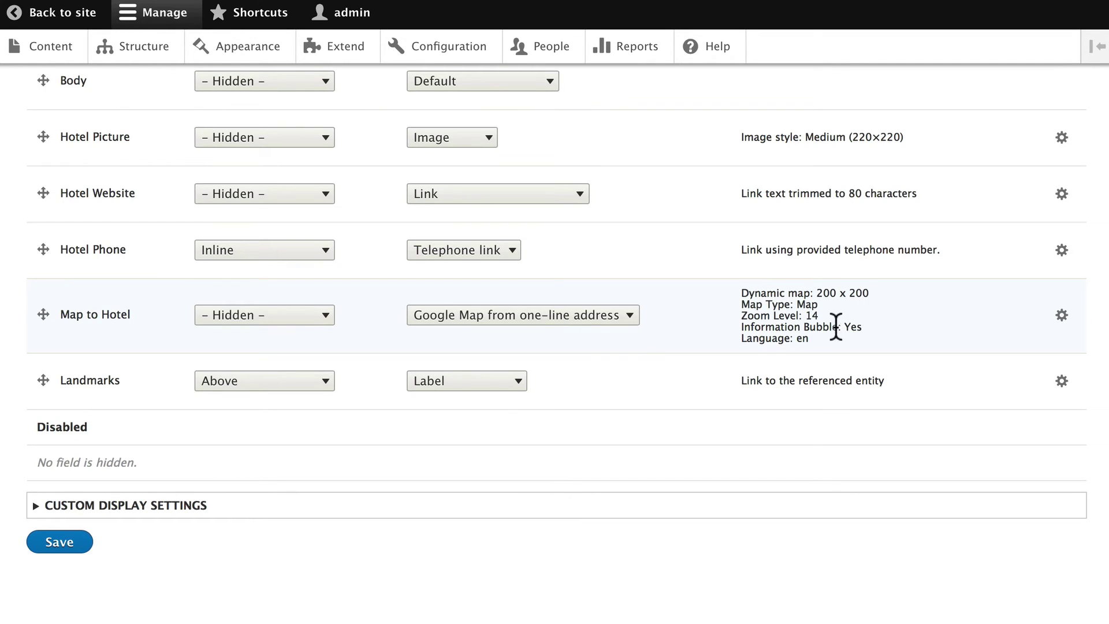
Configure Map to Hotel as a 300×300 static map with a link to the larger map
click(1061, 316)
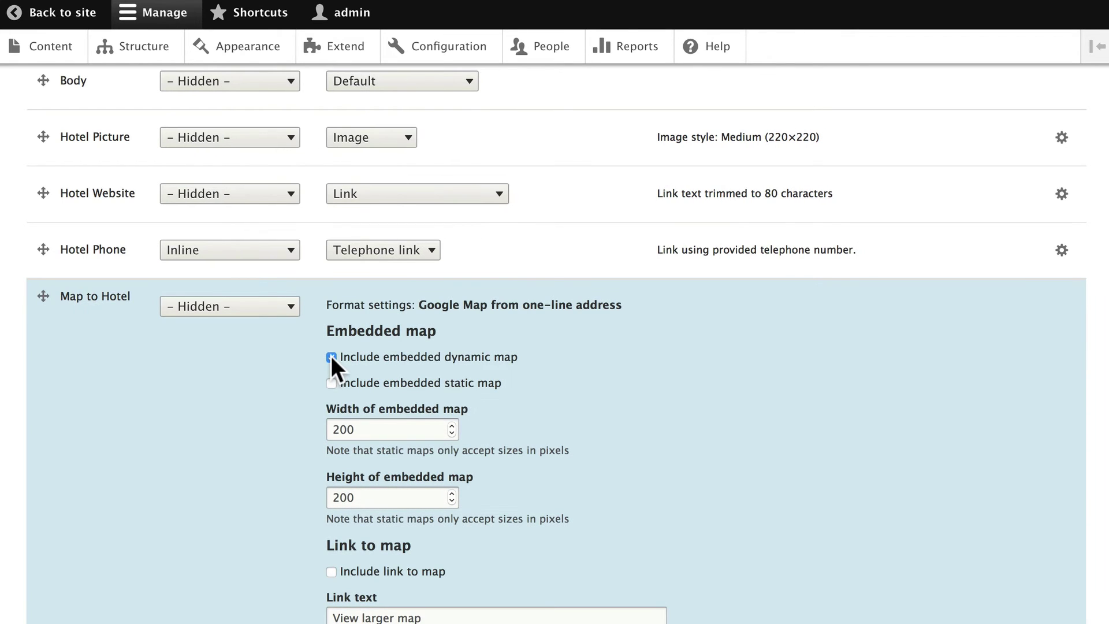
click(331, 382)
drag(353, 429, 325, 429)
text(300)
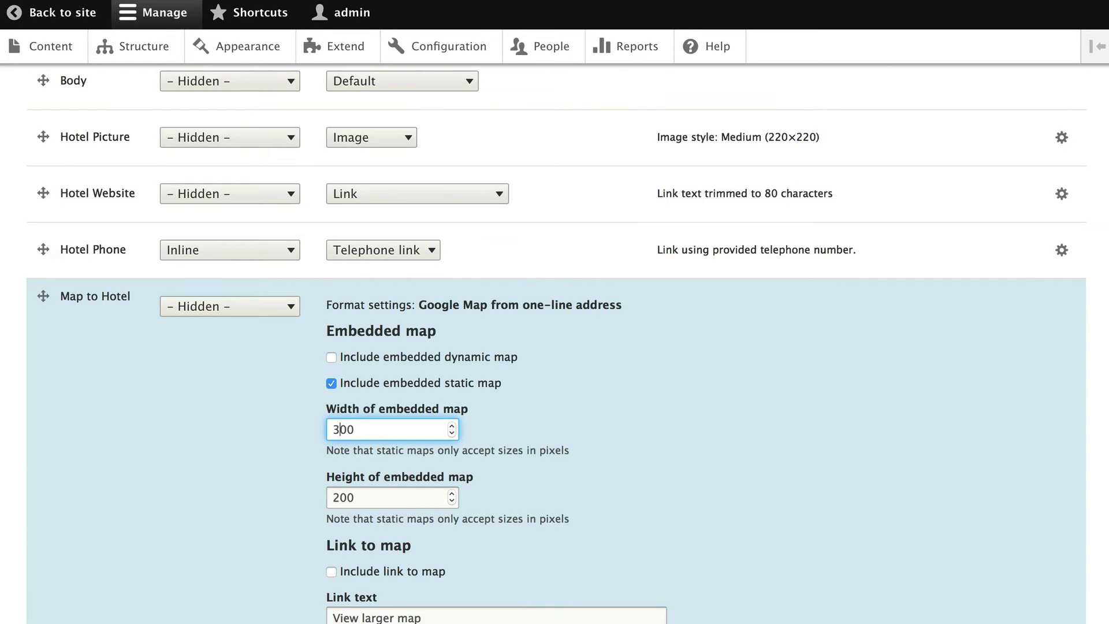
key(Tab)
text(300)
scroll(231, 405, down, 5)
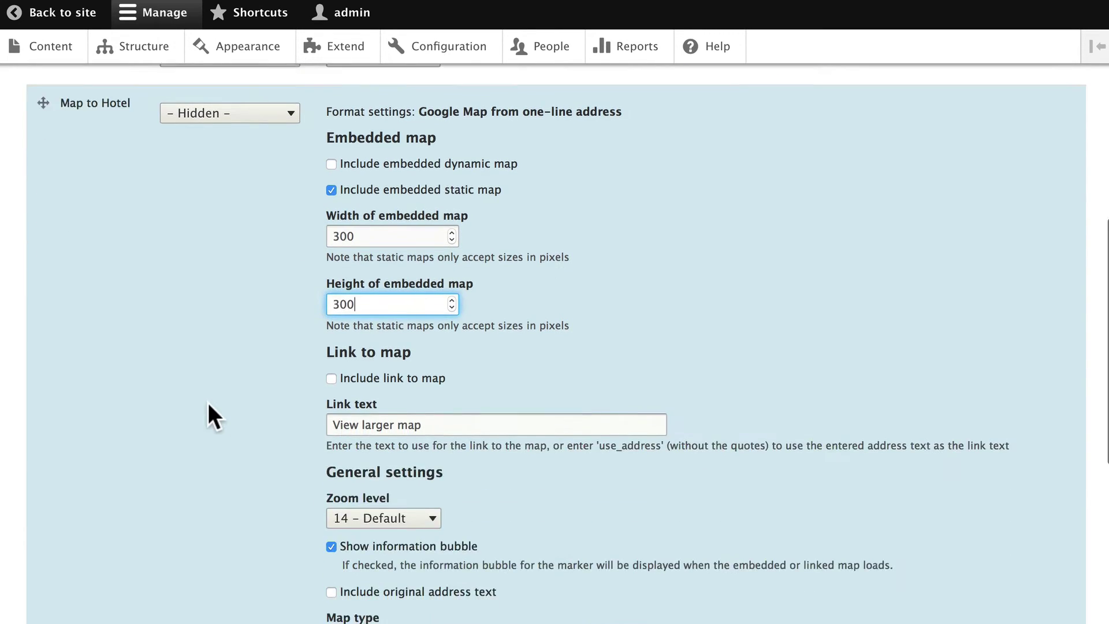
click(331, 343)
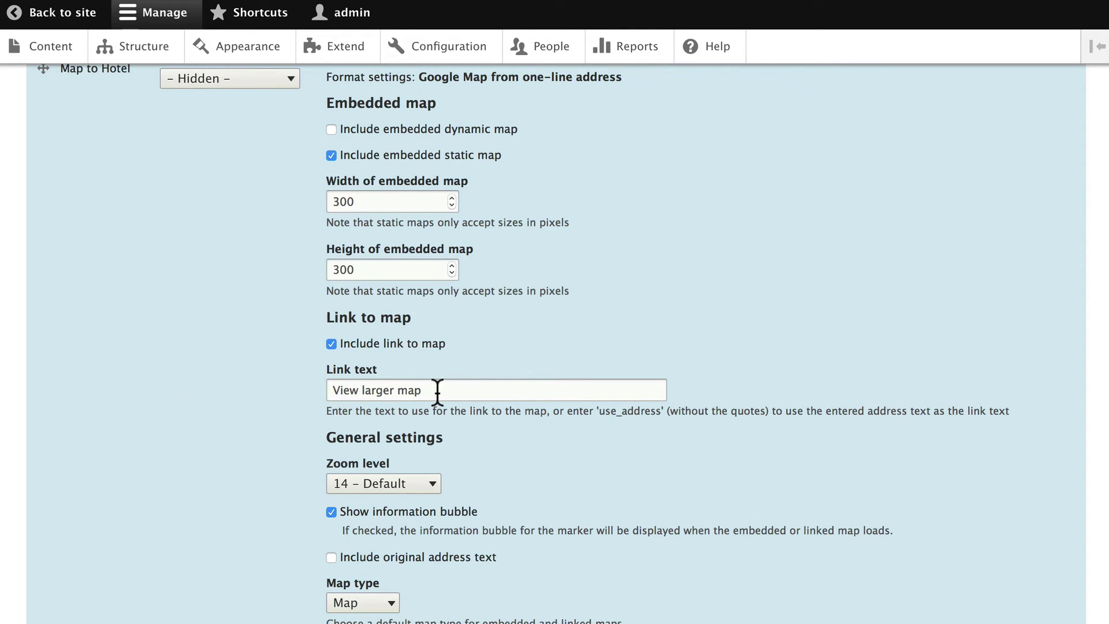
scroll(206, 399, down, 3)
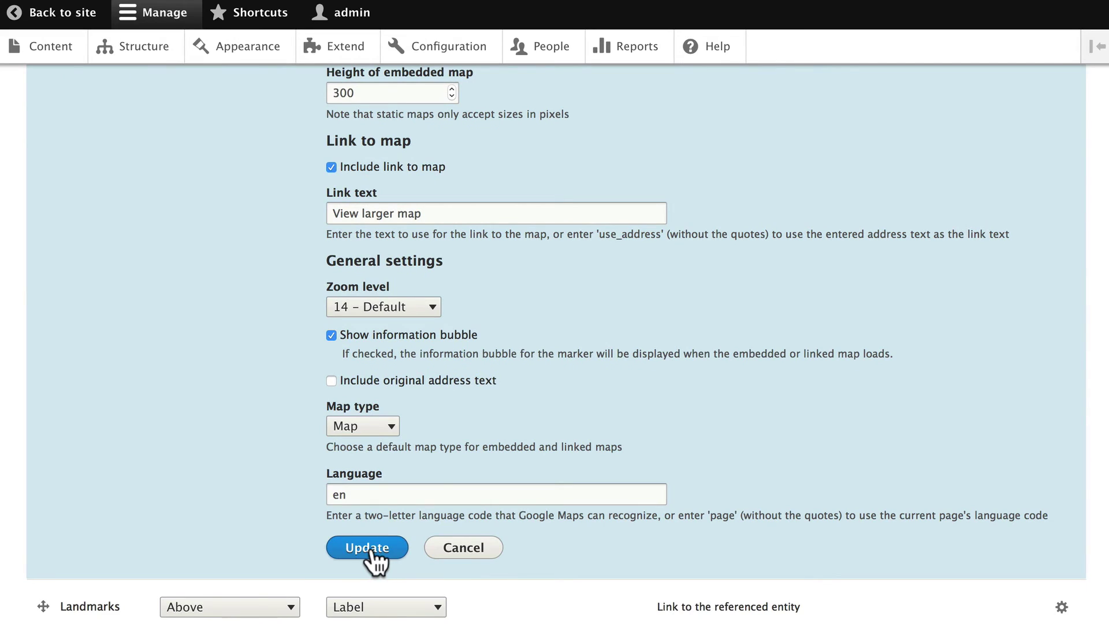
click(370, 551)
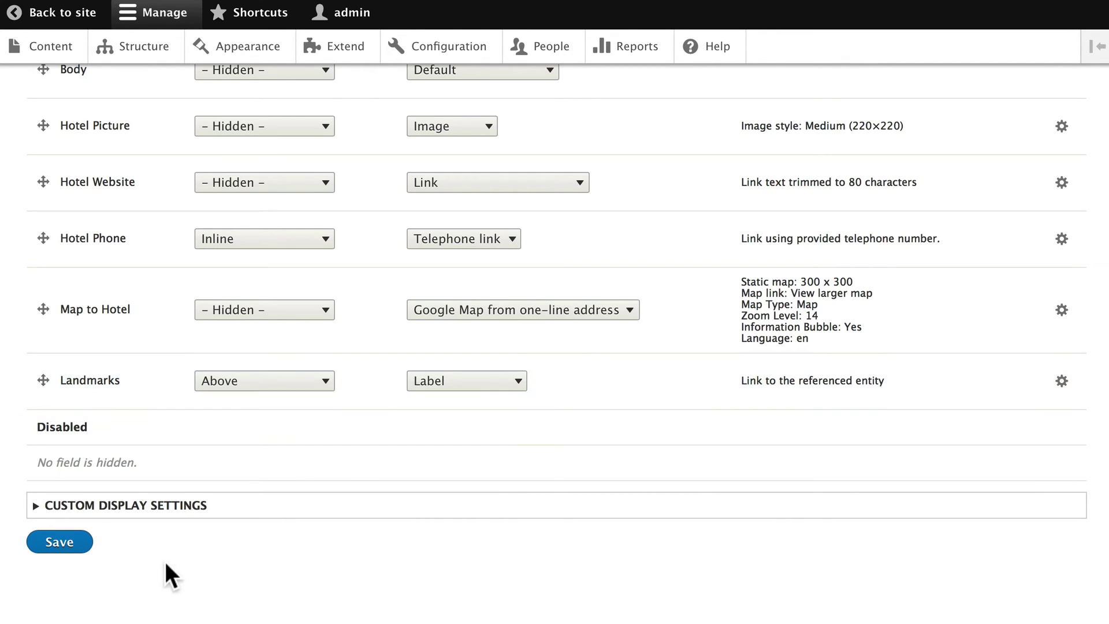
Save the display settings and inspect the static map on the Hotel Drupal page
click(63, 546)
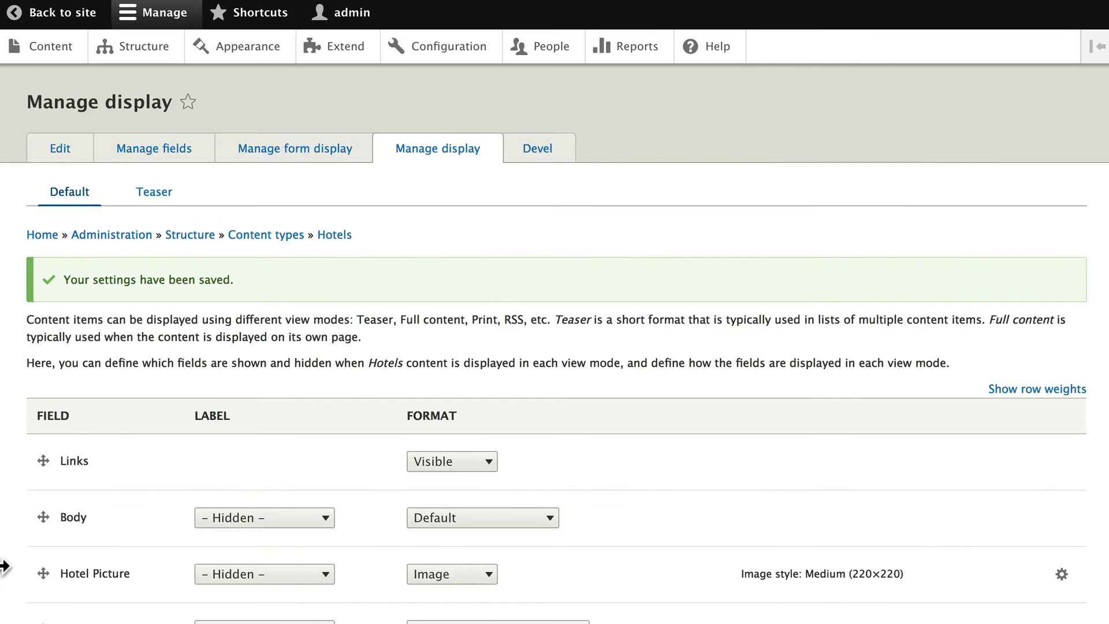
click(51, 43)
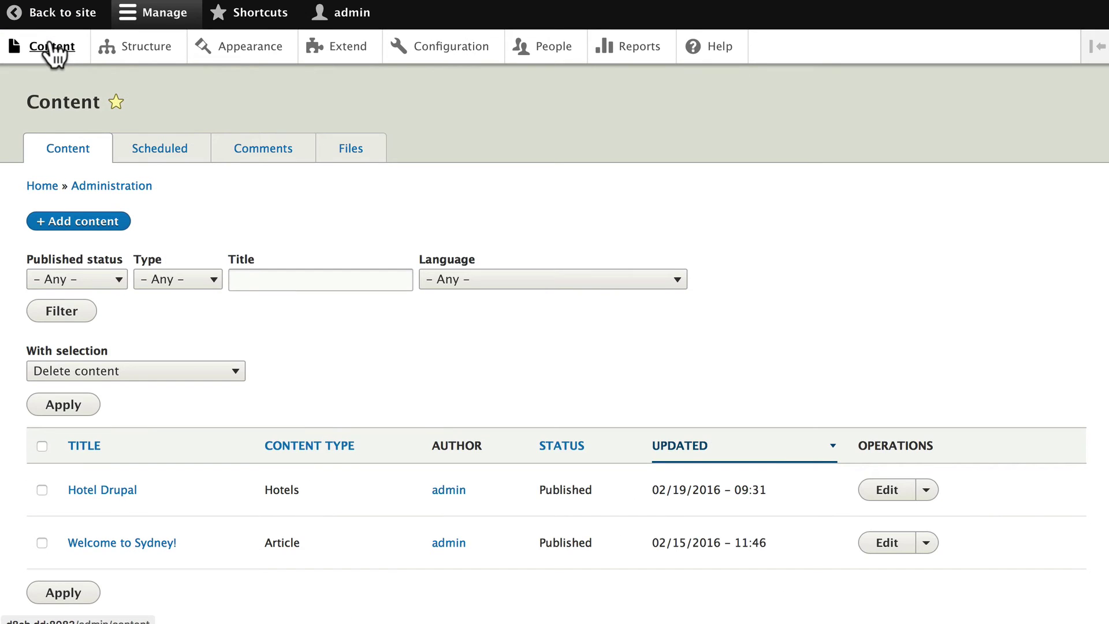
click(68, 489)
scroll(30, 449, down, 3)
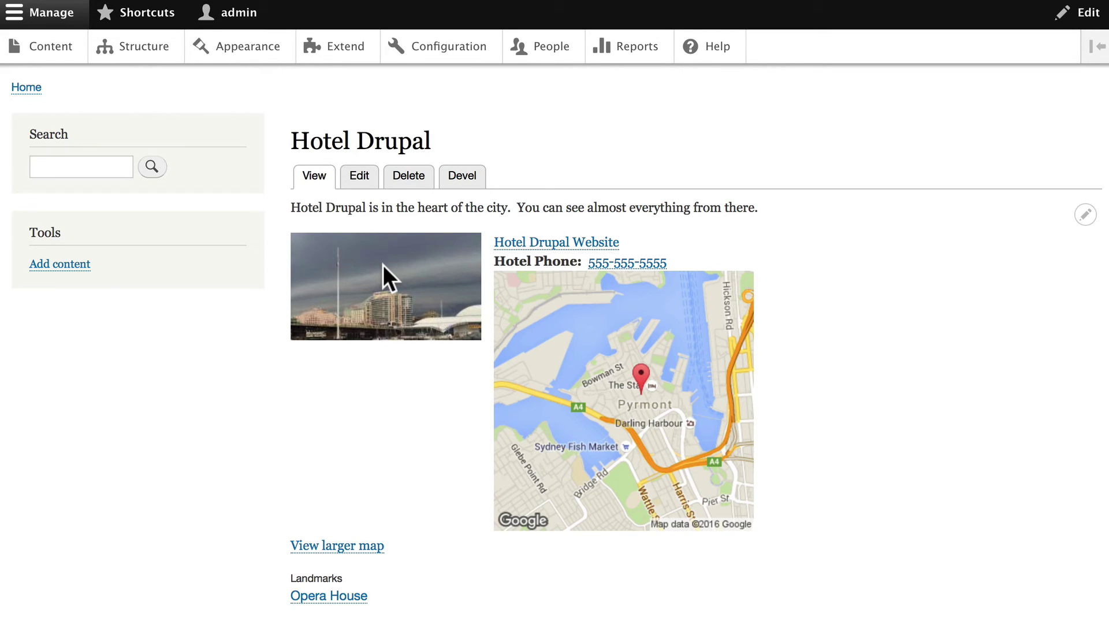
scroll(383, 264, down, 2)
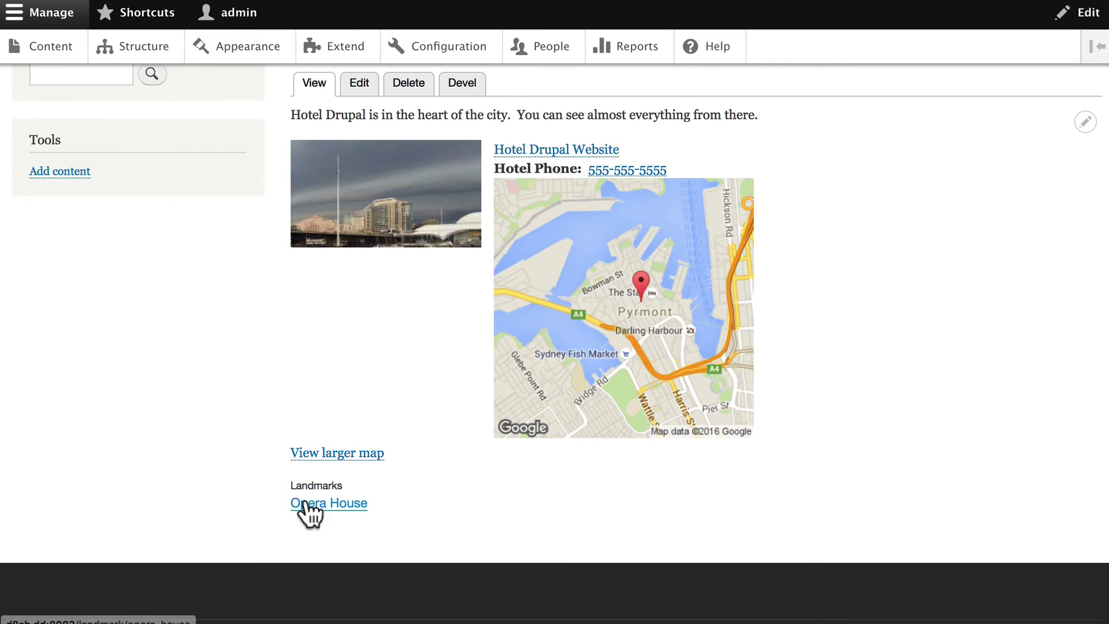
scroll(233, 427, up, 2)
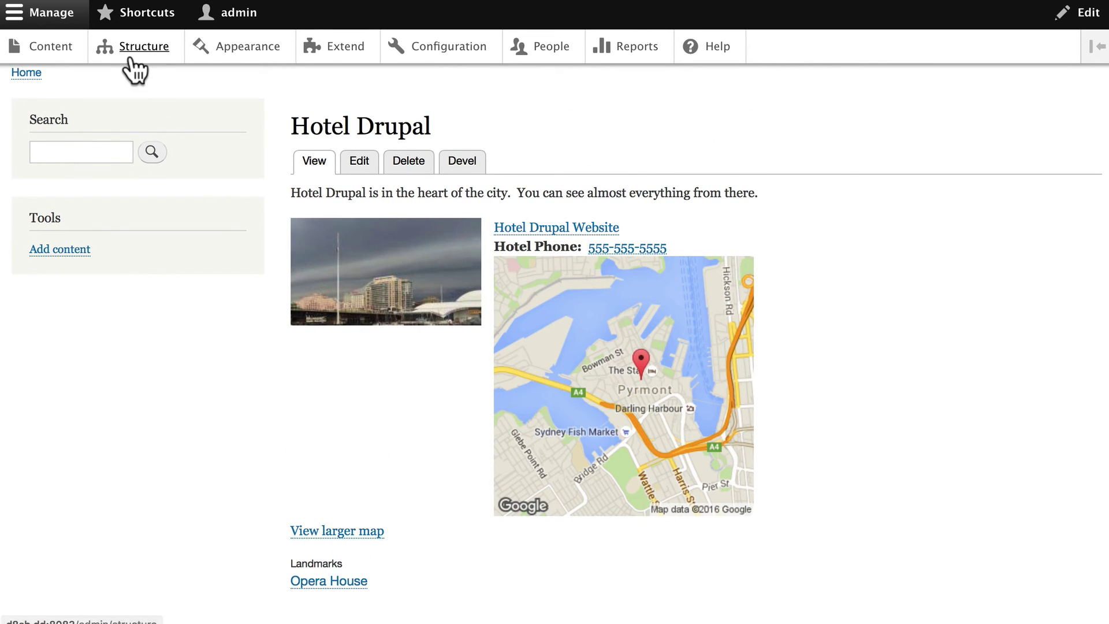
scroll(128, 67, up, 1)
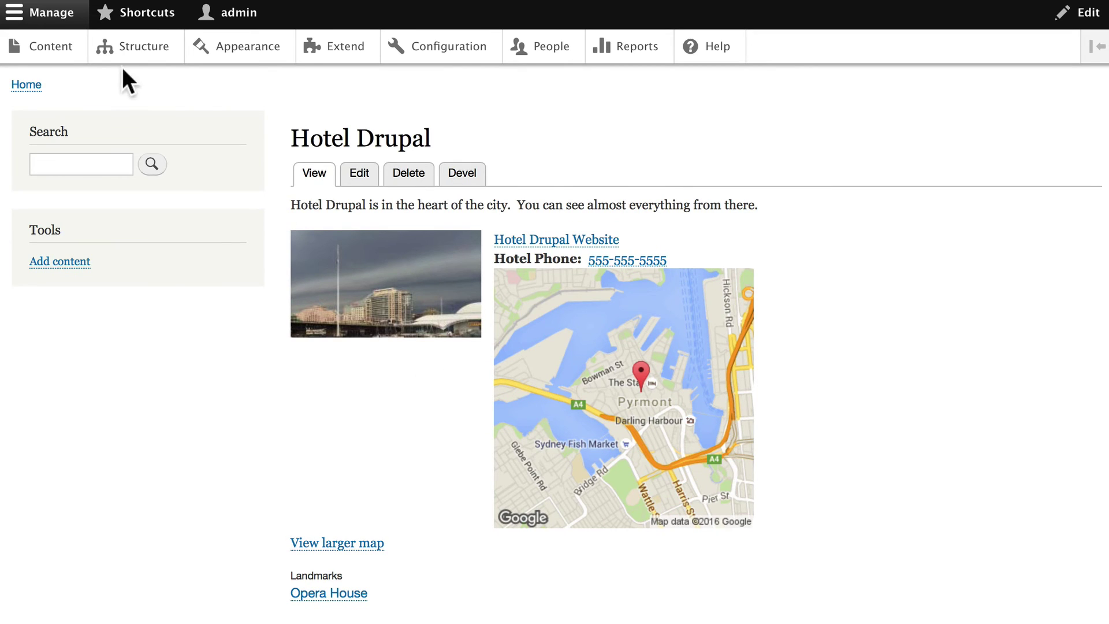
Open the Manage display page for the Hotels content type
click(52, 45)
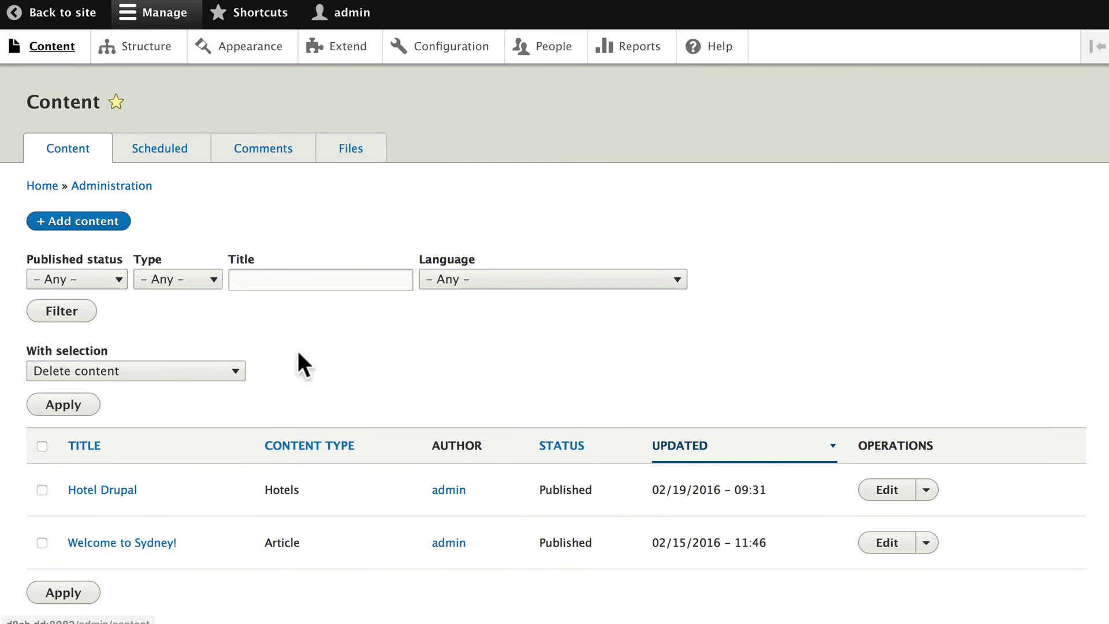
click(149, 46)
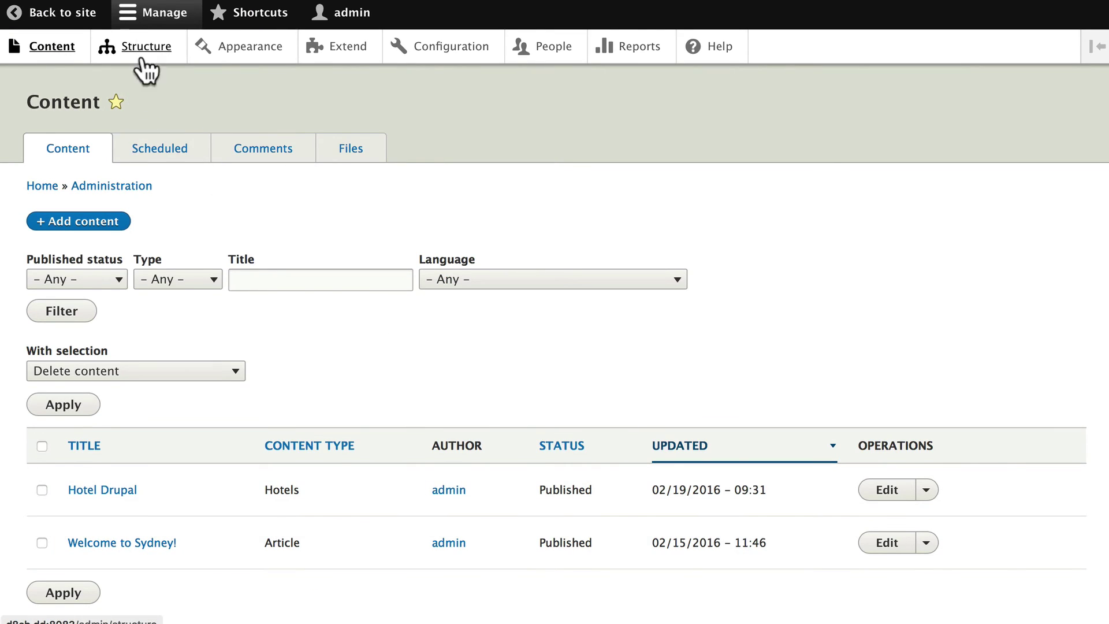
click(81, 364)
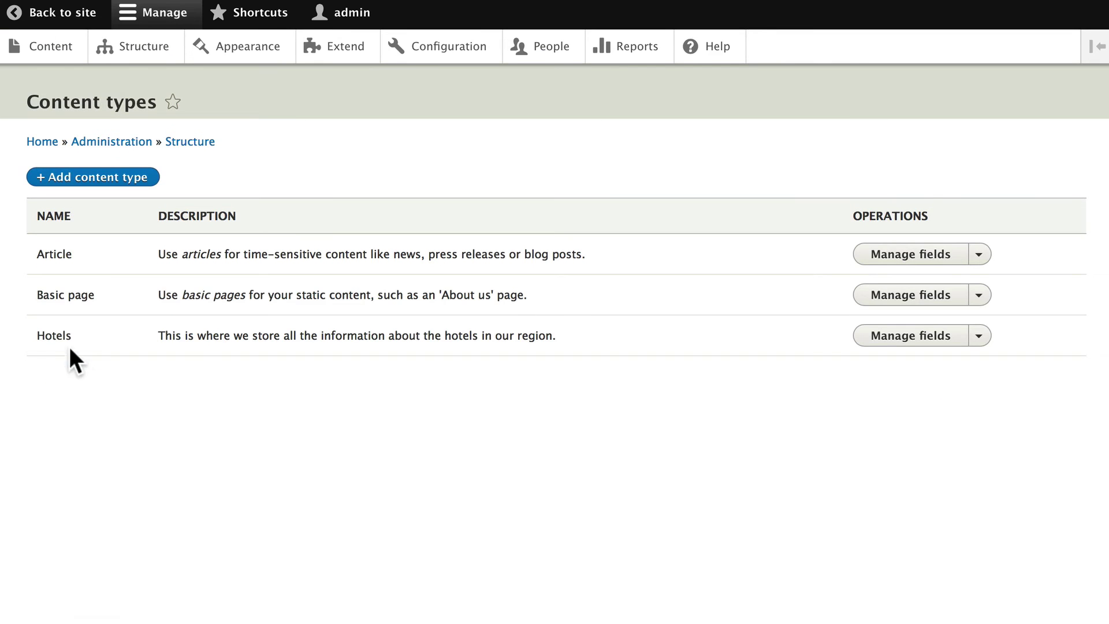
click(979, 335)
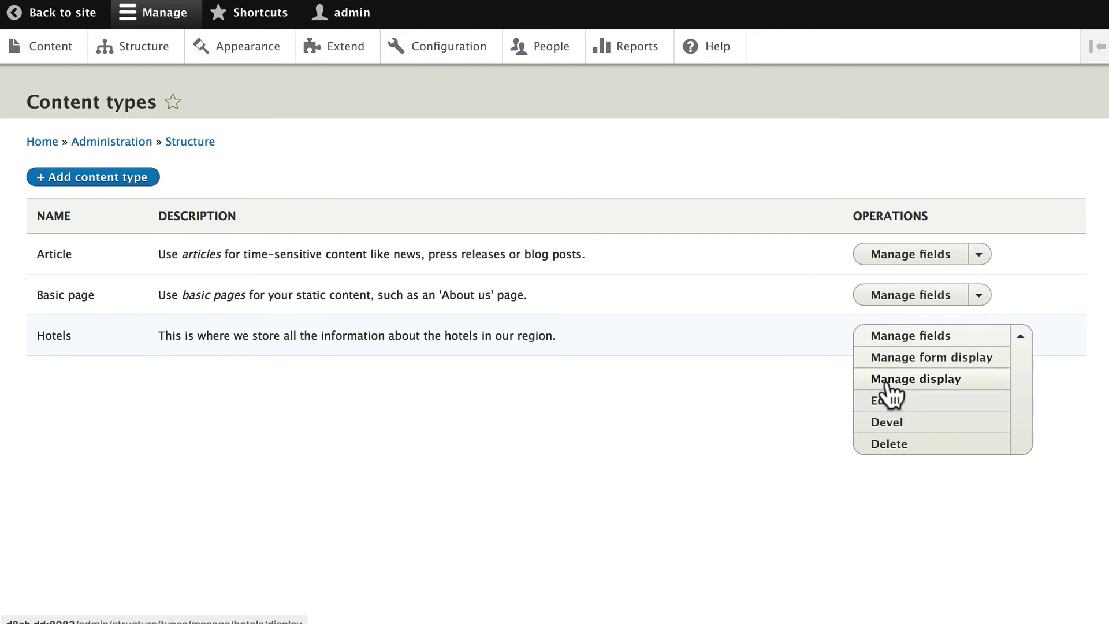
Drag Hotel Picture above Links and save the new field order
scroll(271, 340, down, 4)
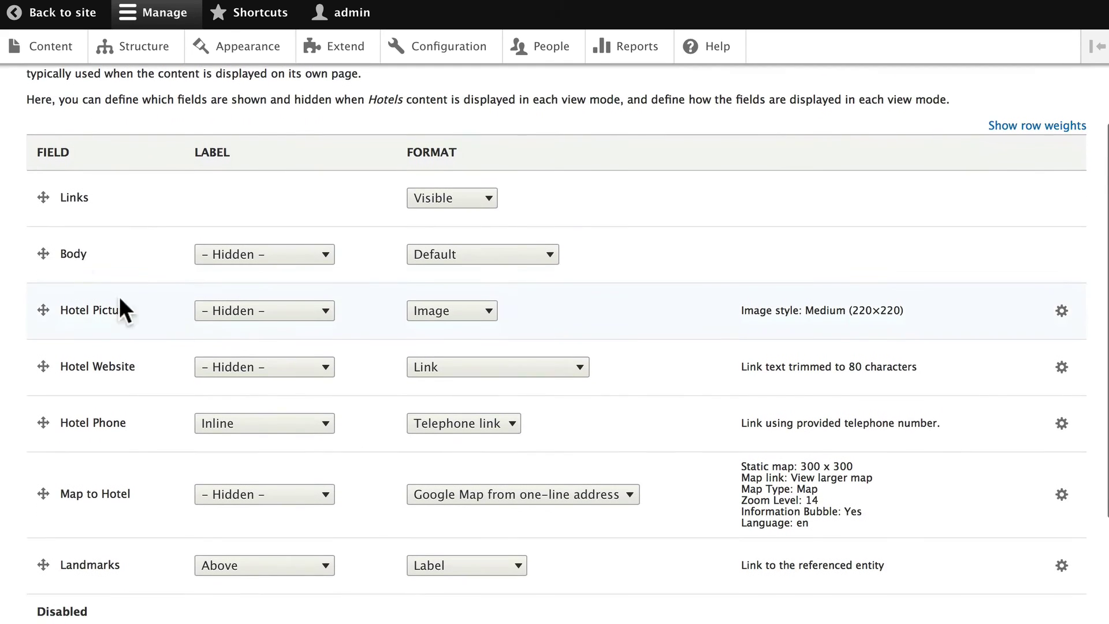
drag(41, 303, 41, 218)
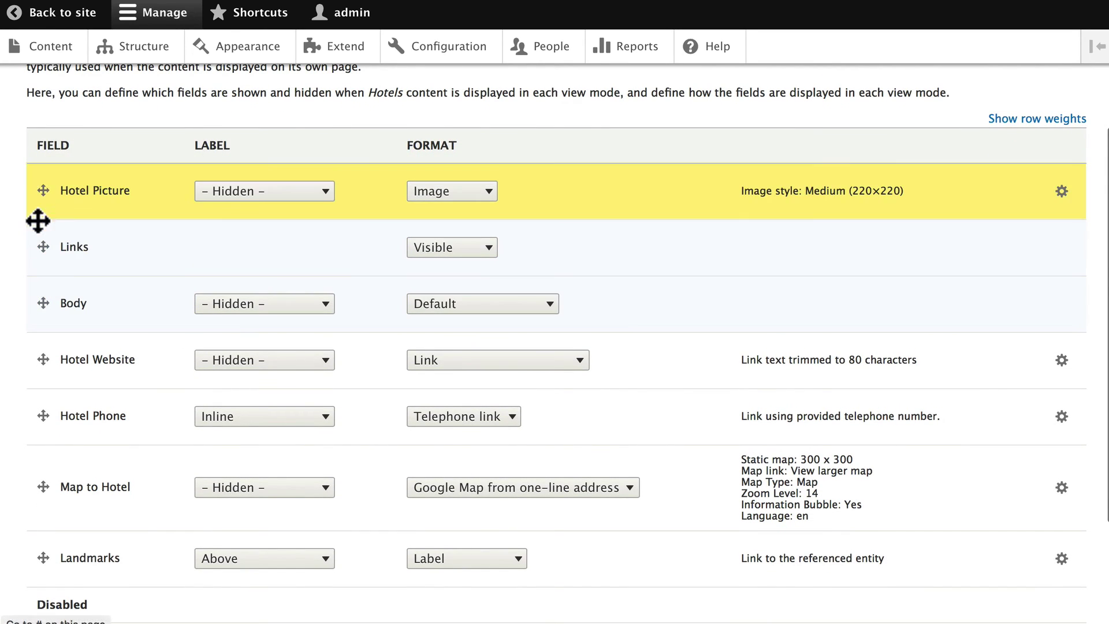
scroll(27, 291, down, 5)
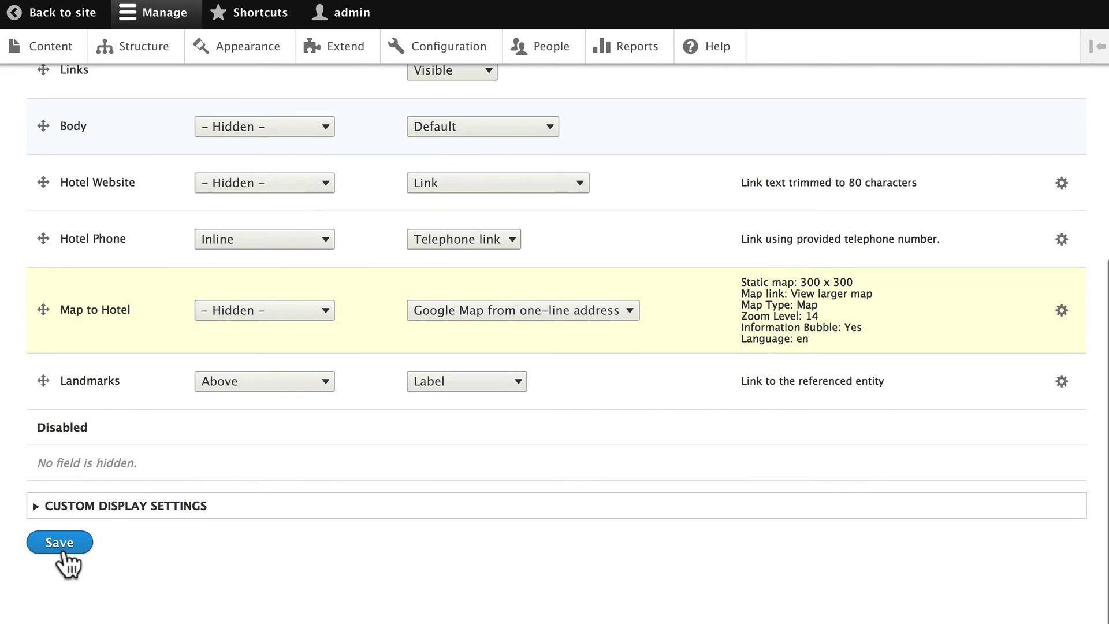
click(62, 546)
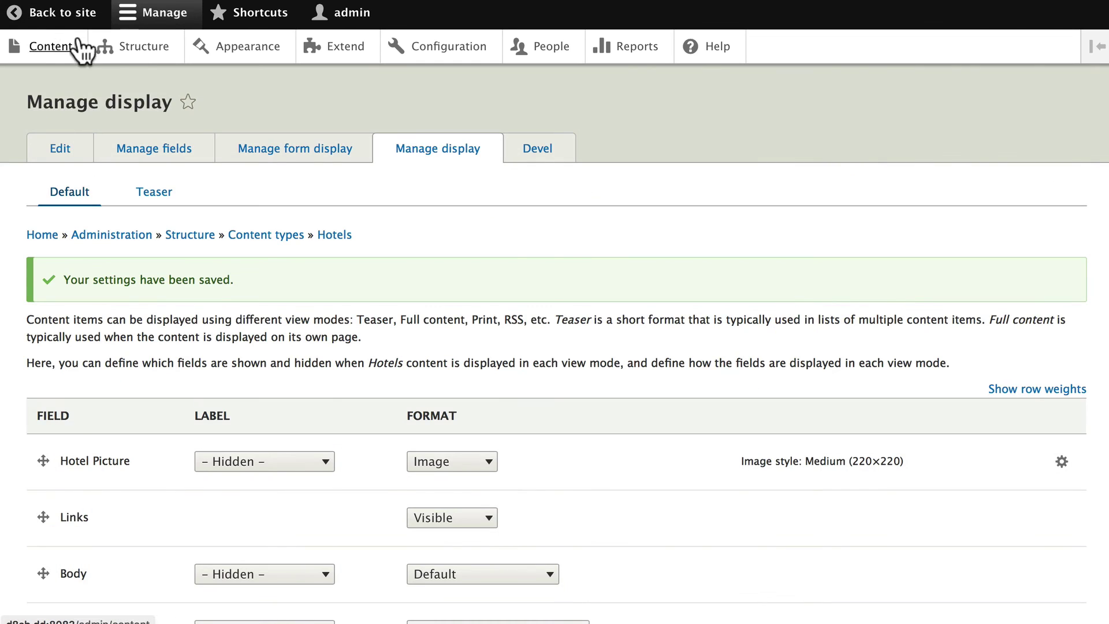
Scroll the Hotel Drupal page to review the top picture, inline phone and static map
click(58, 13)
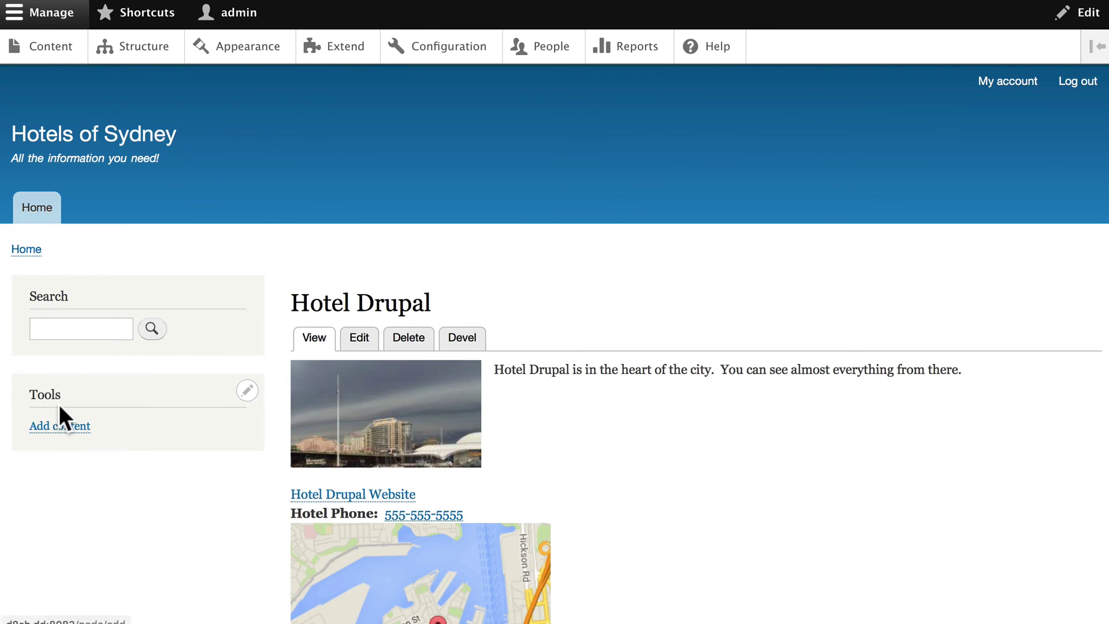
scroll(730, 500, down, 4)
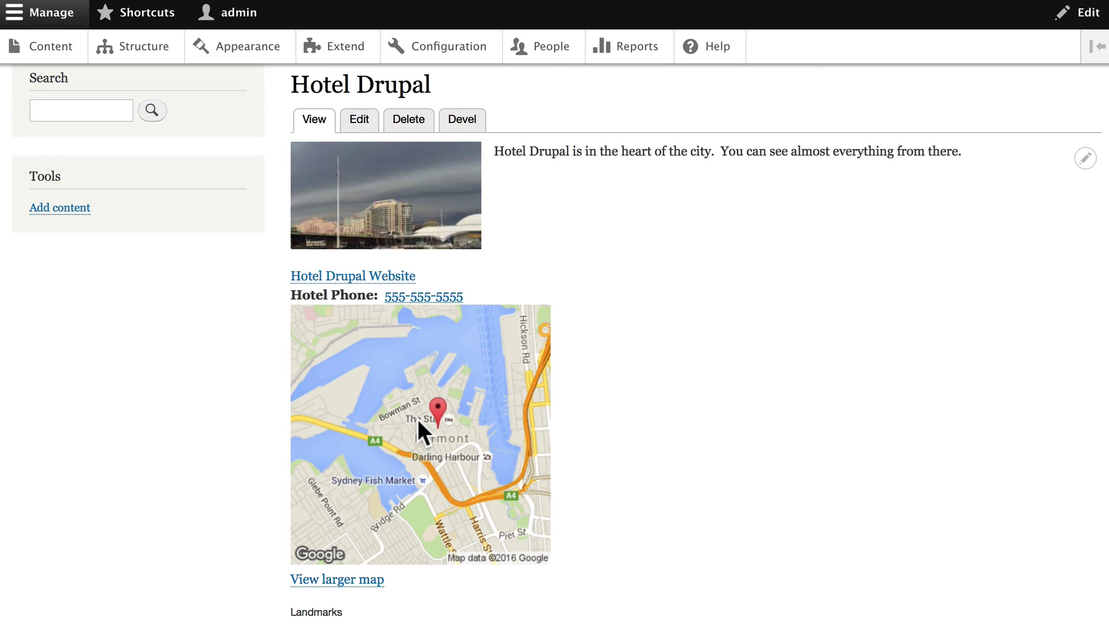
scroll(309, 210, up, 4)
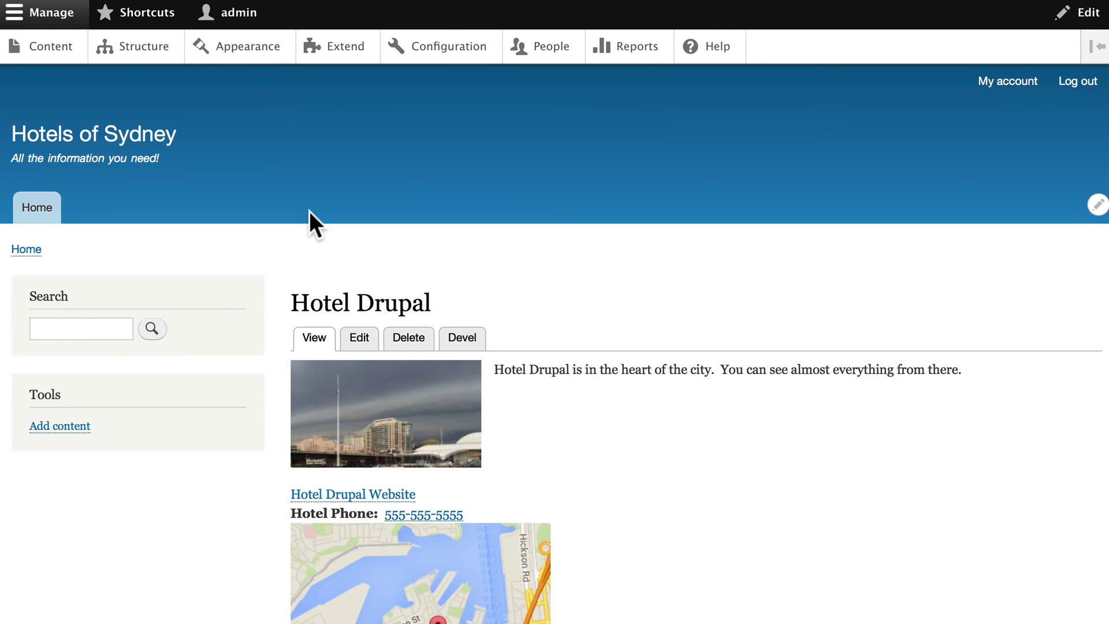